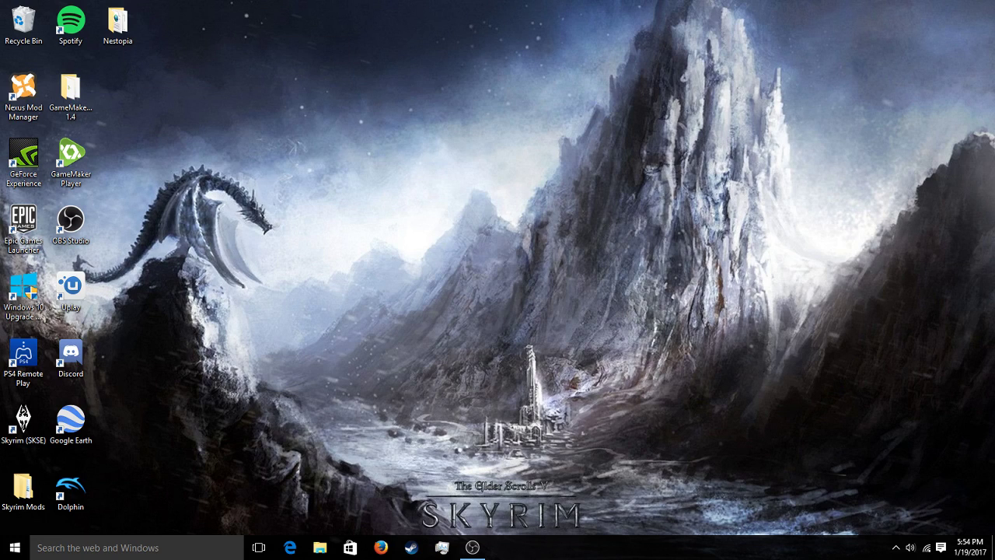
# - In Firefox, search Google for Nestopia and open The Emulator Zone's Nestopia result
pyautogui.click(375, 549)
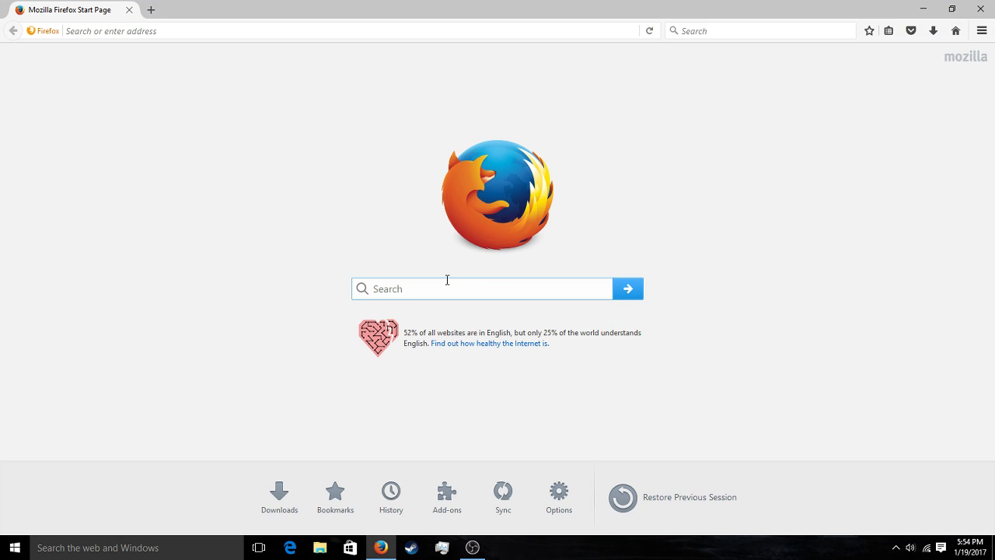
pyautogui.write('Nestopia')
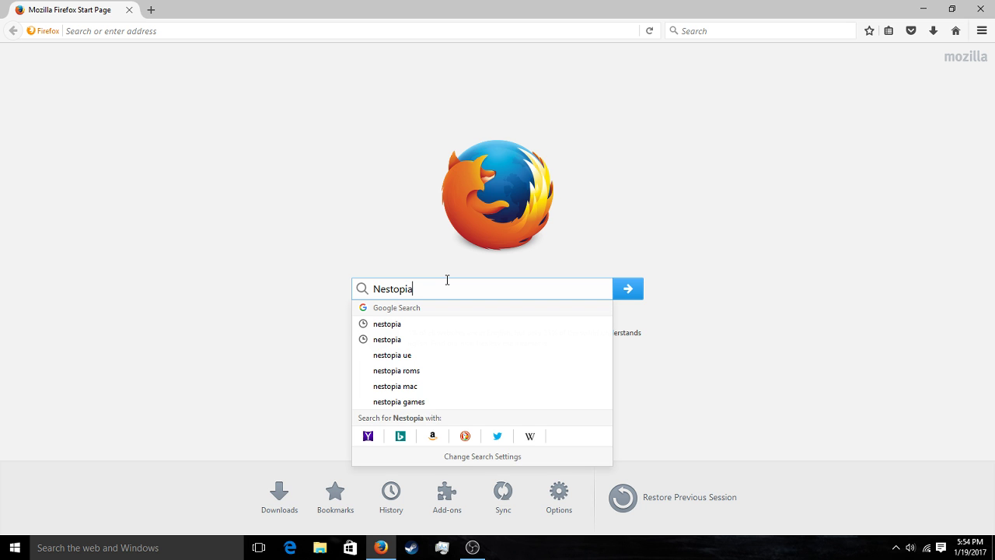
pyautogui.press('Return')
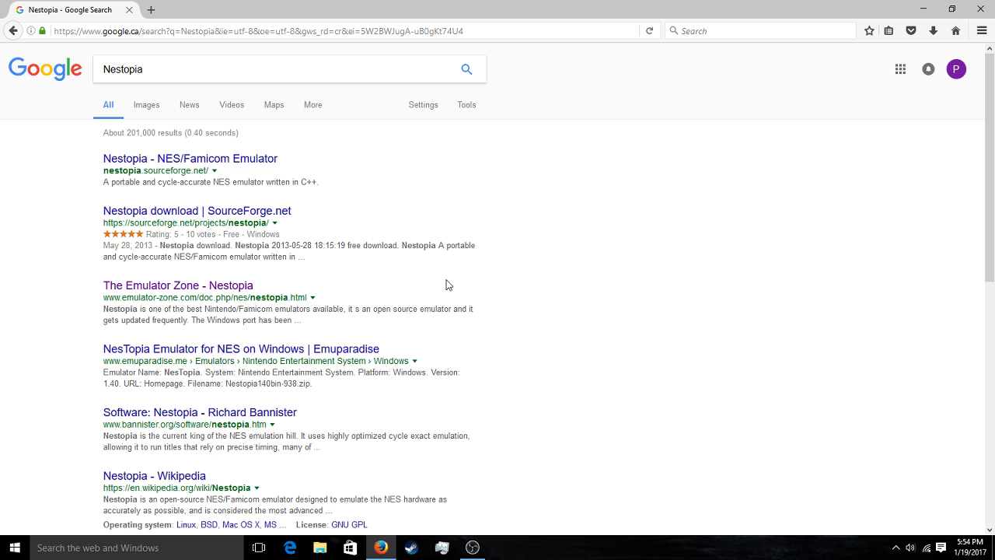
pyautogui.click(187, 290)
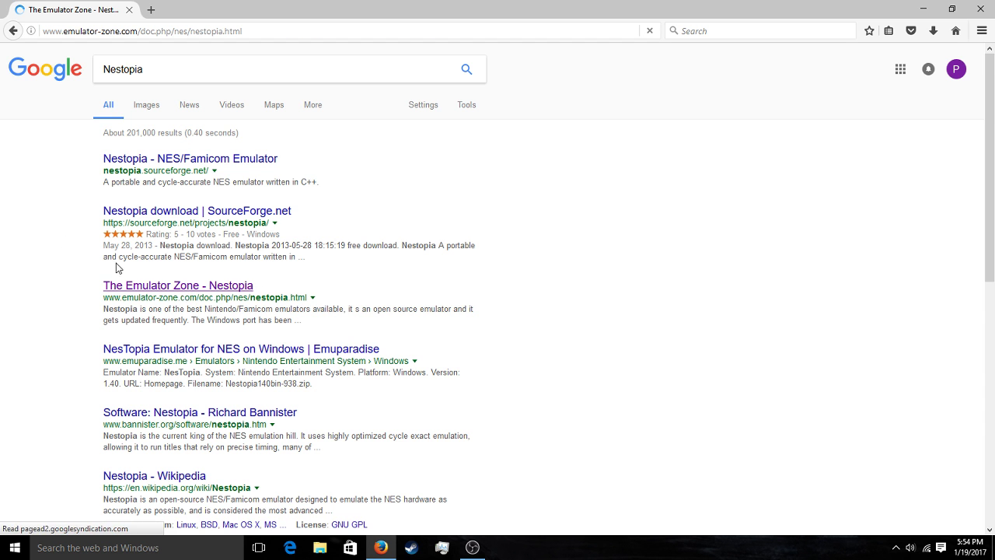
# - Read the Nestopia page down to the Nestopia 1.40 download entry, then close Firefox
pyautogui.moveTo(110, 127); pyautogui.dragTo(364, 199)
pyautogui.click(365, 200)
pyautogui.scroll(-3, 340, 403)
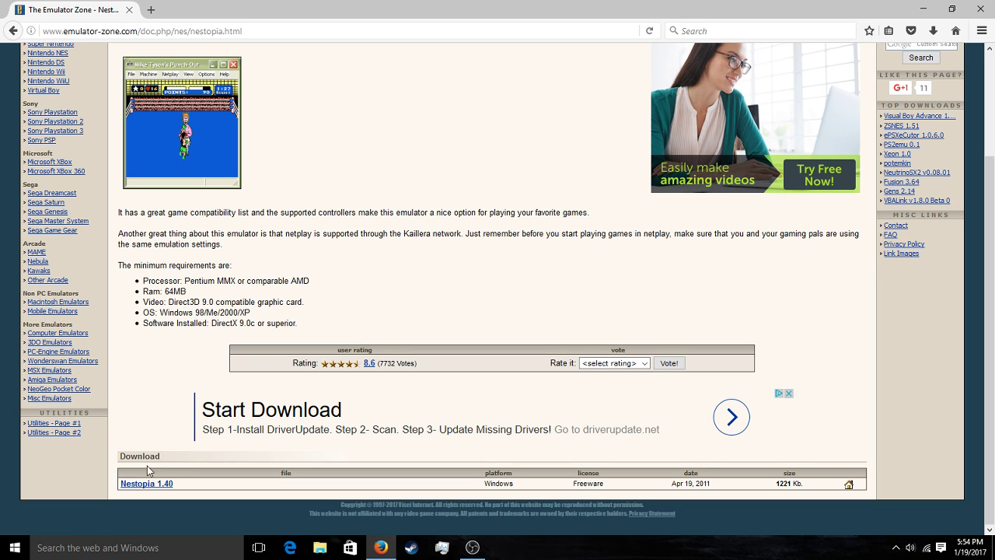
pyautogui.moveTo(329, 323); pyautogui.dragTo(119, 230)
pyautogui.click(436, 349)
pyautogui.moveTo(389, 282); pyautogui.dragTo(377, 164)
pyautogui.click(432, 328)
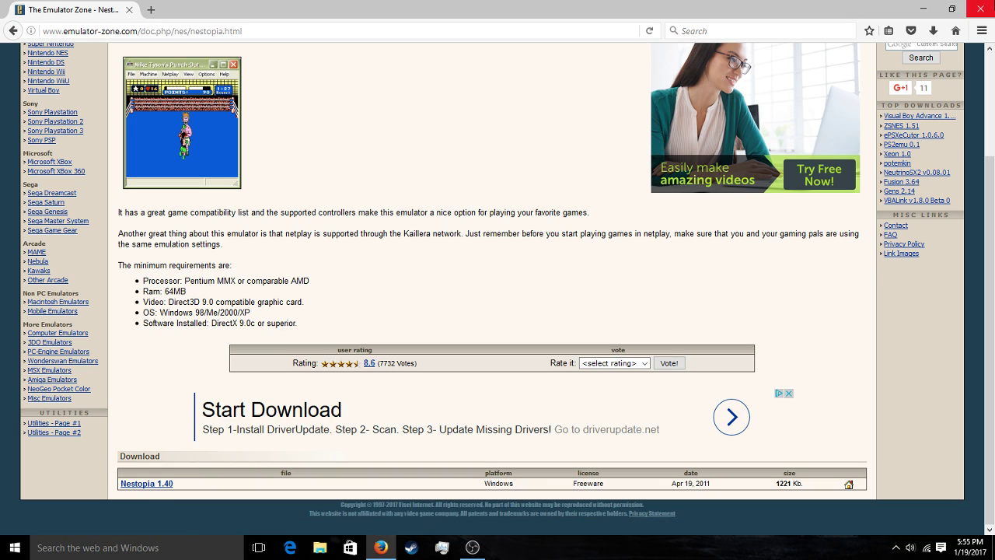
pyautogui.click(980, 9)
# - Open the desktop's Nestopia folder to view NES Games, then bring Firefox back at its Start Page
pyautogui.doubleClick(117, 24)
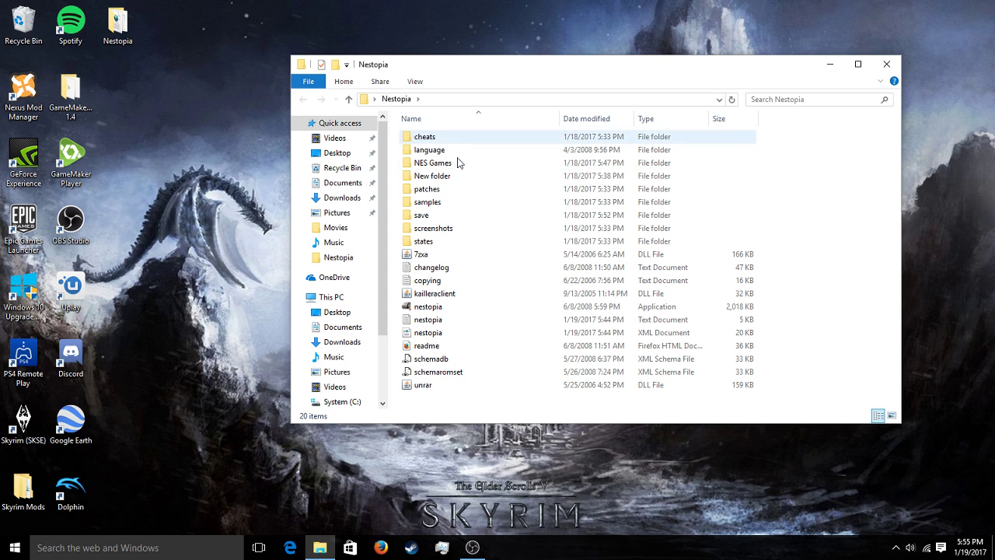
pyautogui.click(383, 547)
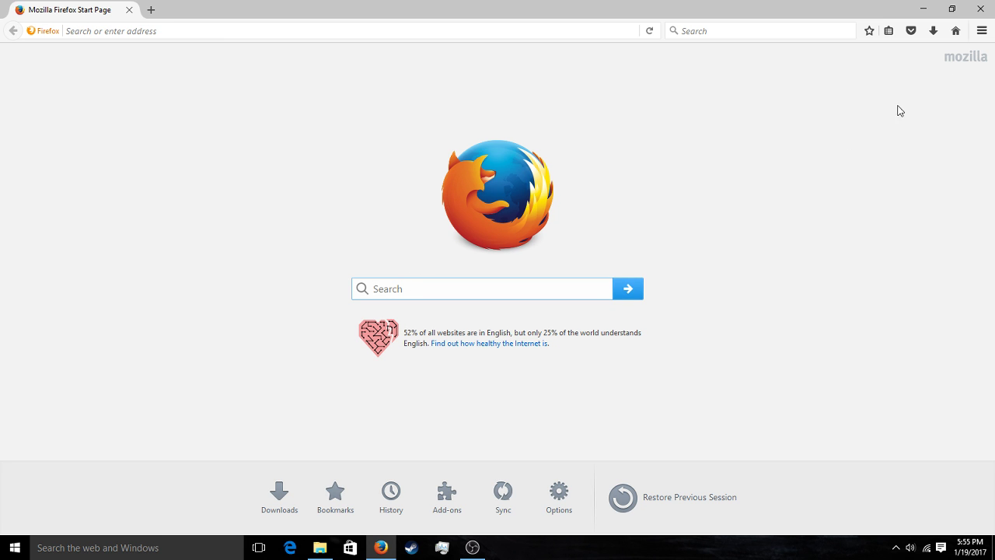
# - Search Google for 'nes roms' and open the NES ROMs | Emuparadise result
pyautogui.write('n')
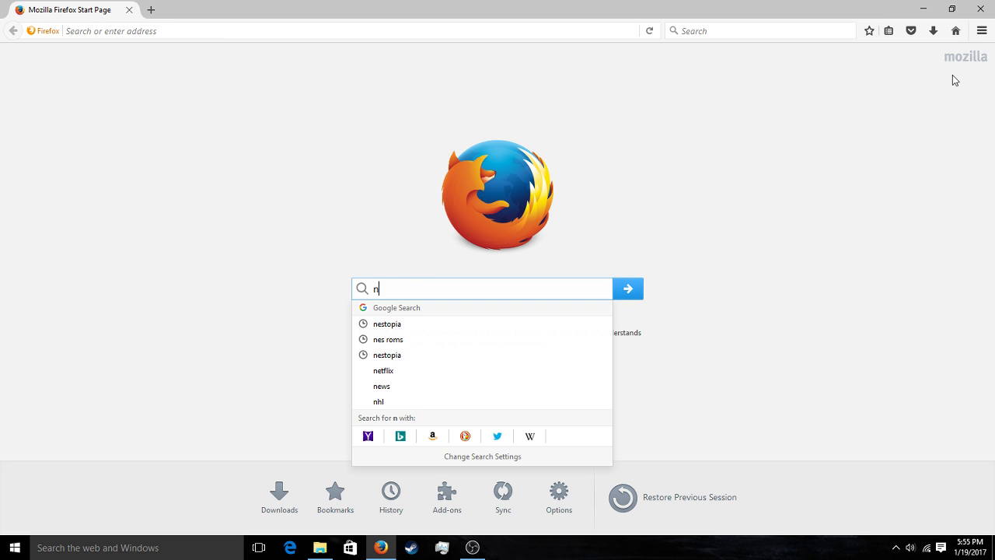
pyautogui.write('es roms')
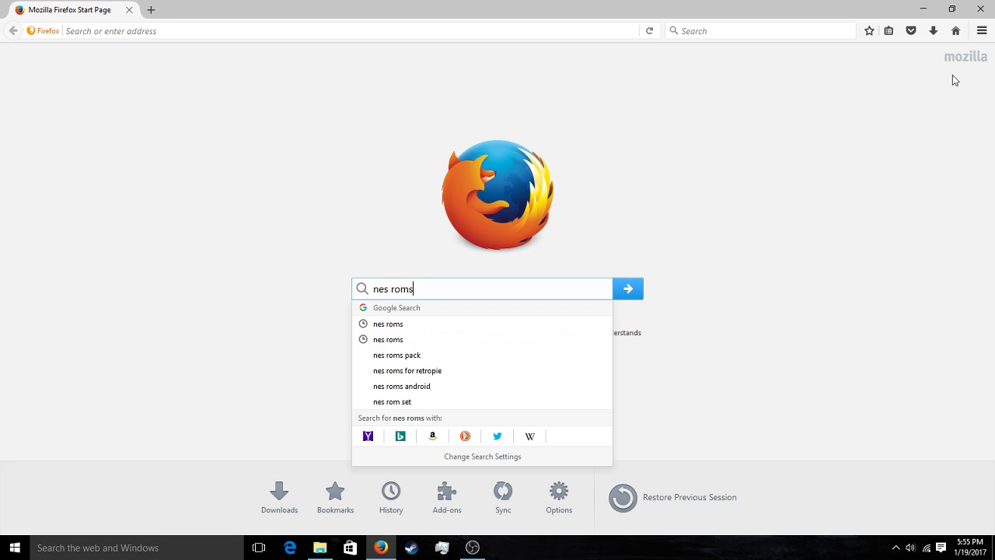
pyautogui.press('Return')
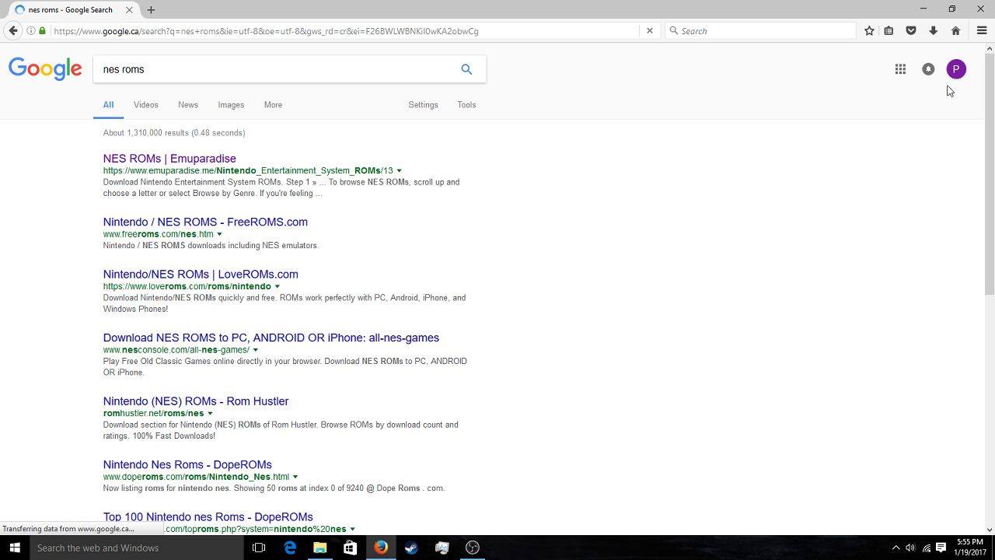
pyautogui.click(203, 160)
pyautogui.scroll(-8, 562, 299)
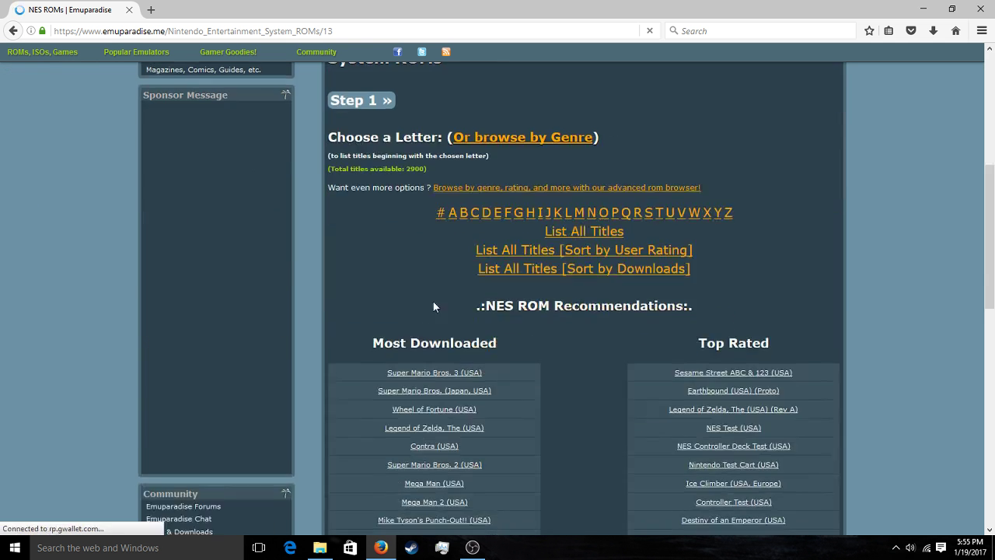
pyautogui.scroll(3, 622, 311)
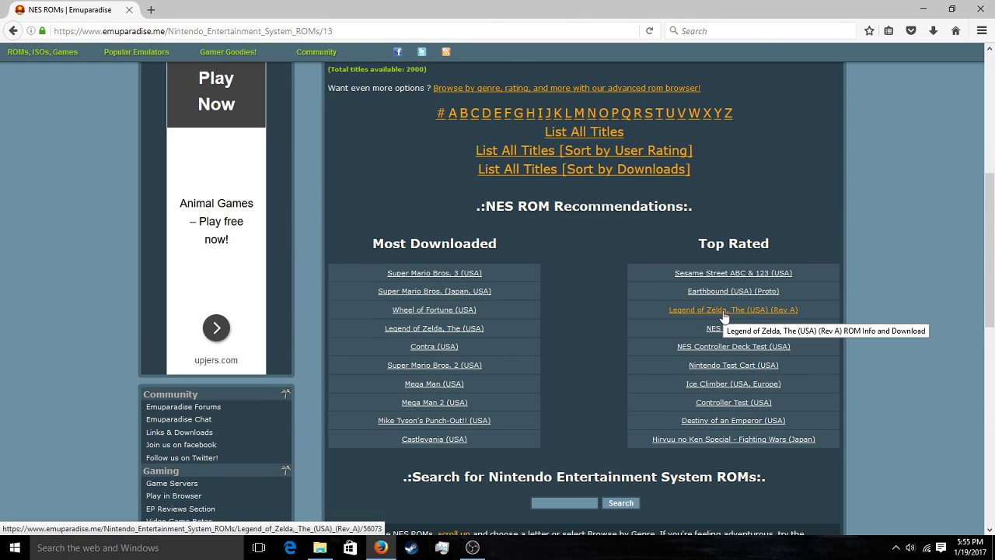
# - Open the Legend of Zelda, The (USA) (Rev A) page and scroll to its Direct Download Links
pyautogui.click(676, 314)
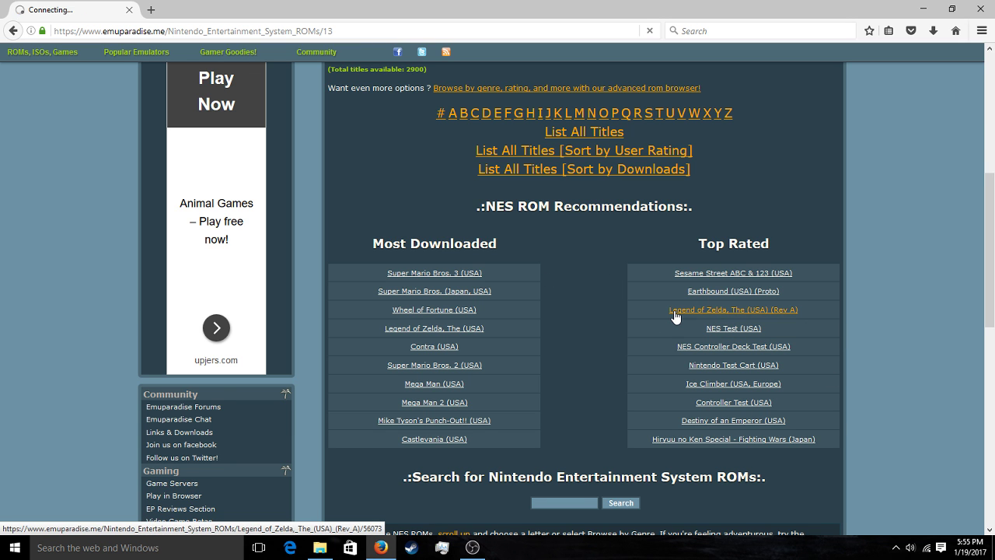
pyautogui.scroll(-9, 528, 256)
pyautogui.scroll(-6, 492, 210)
pyautogui.scroll(6, 321, 304)
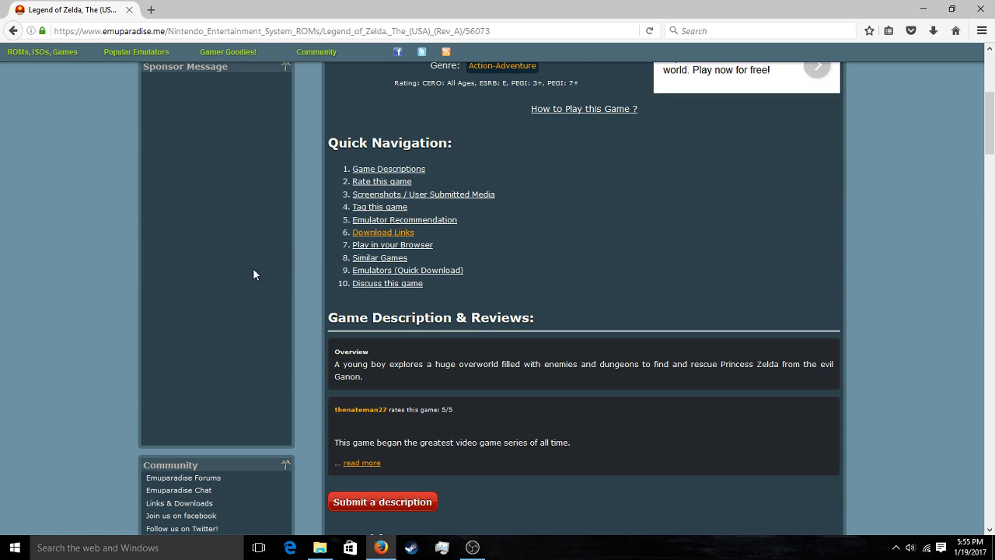
pyautogui.scroll(5, 515, 314)
pyautogui.scroll(-18, 517, 315)
pyautogui.scroll(-5, 519, 316)
pyautogui.scroll(-20, 497, 380)
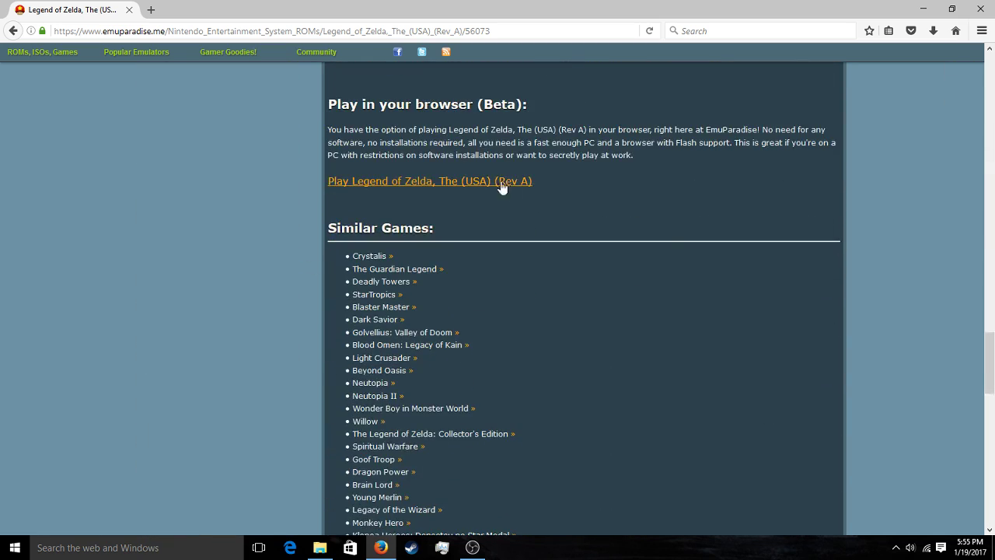
pyautogui.scroll(6, 501, 186)
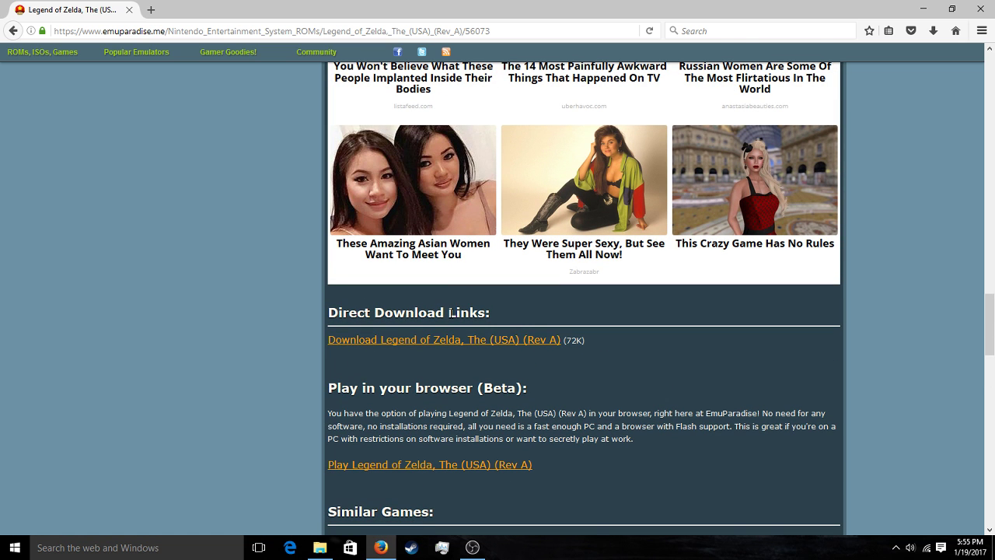
# - Download 'Legend of Zelda, The (USA) (Rev A).zip' via Direct Download, dismiss the file prompt, and close Firefox
pyautogui.click(436, 340)
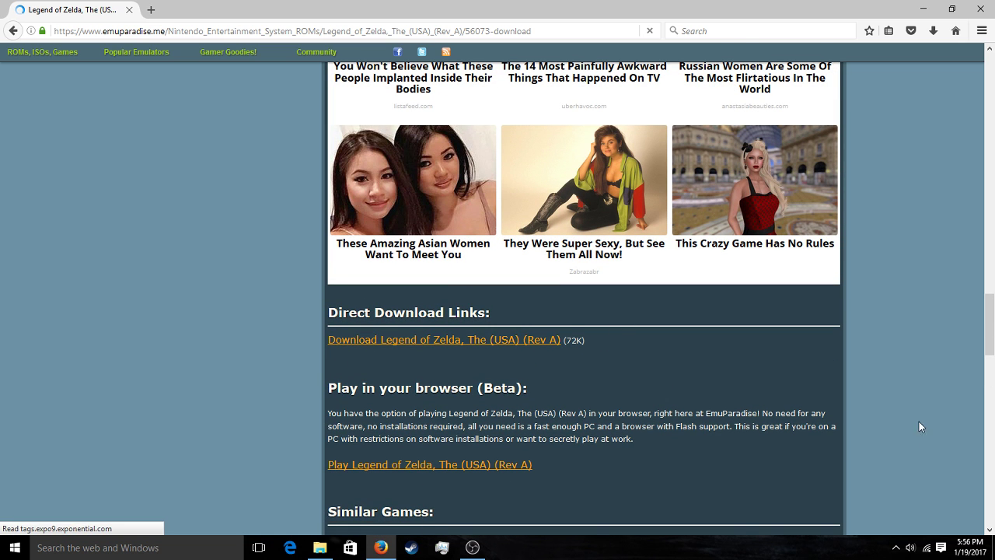
pyautogui.scroll(-7, 590, 319)
pyautogui.scroll(-10, 672, 309)
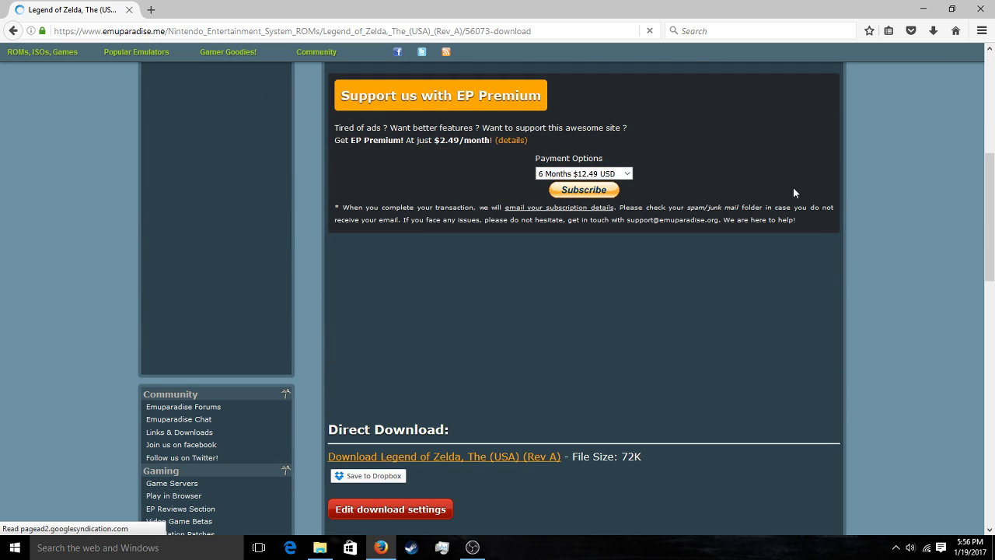
pyautogui.scroll(2, 480, 250)
pyautogui.scroll(1, 498, 264)
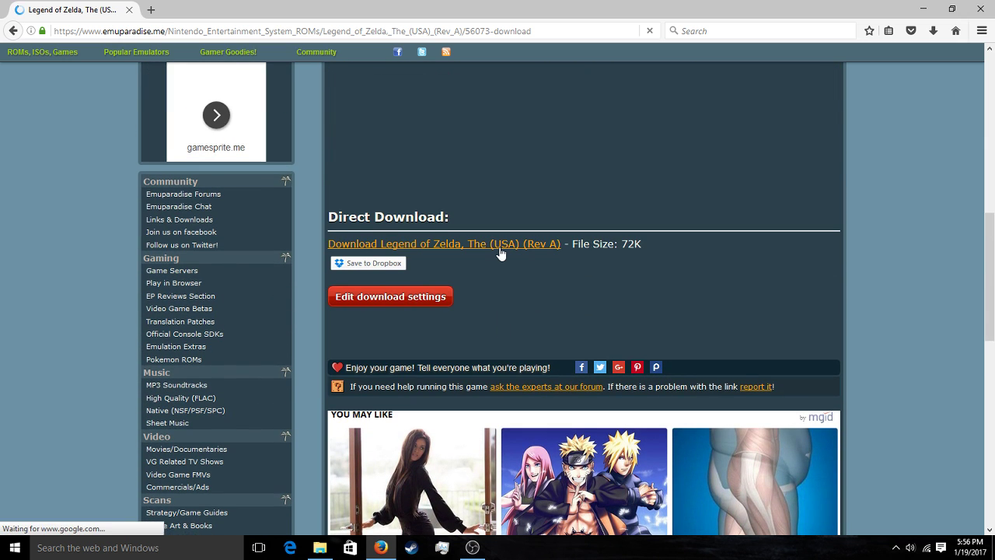
pyautogui.click(501, 247)
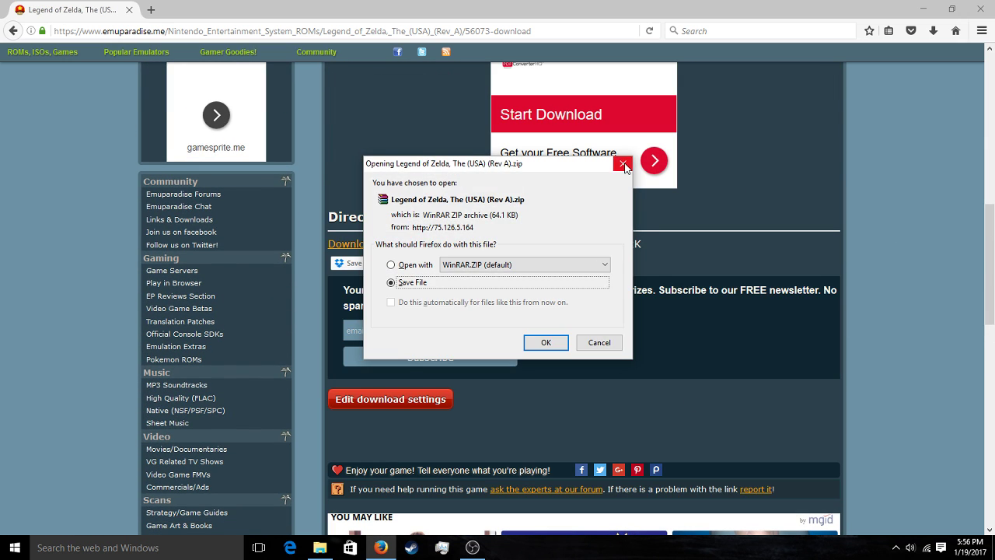
pyautogui.click(622, 163)
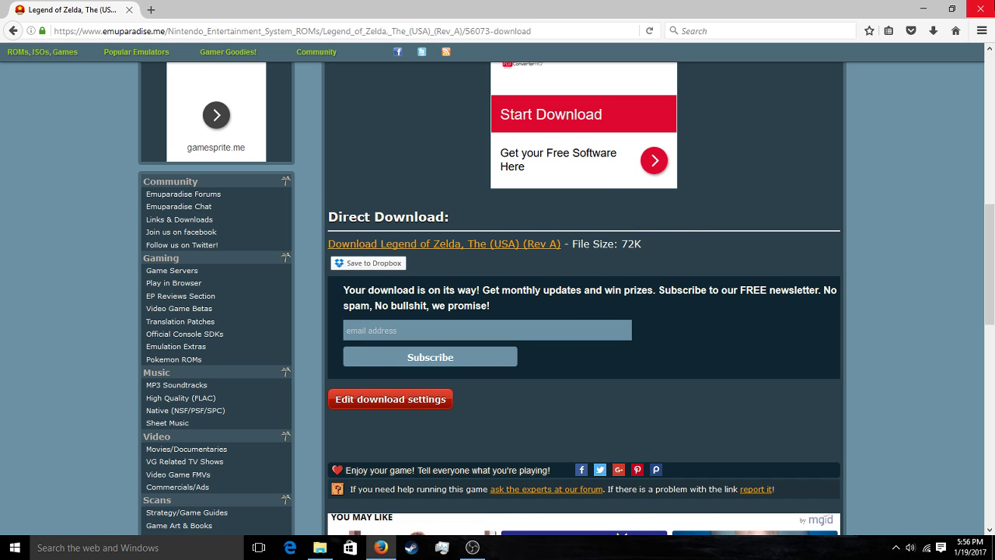
pyautogui.click(981, 9)
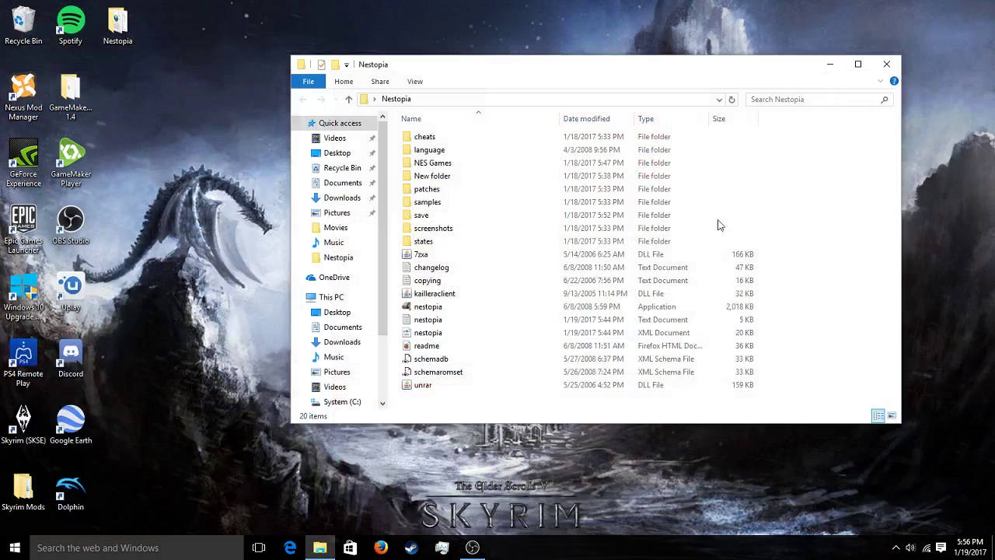
# - Check the Zelda archive in NES Games, return to the Nestopia folder, and launch the nestopia application
pyautogui.doubleClick(437, 166)
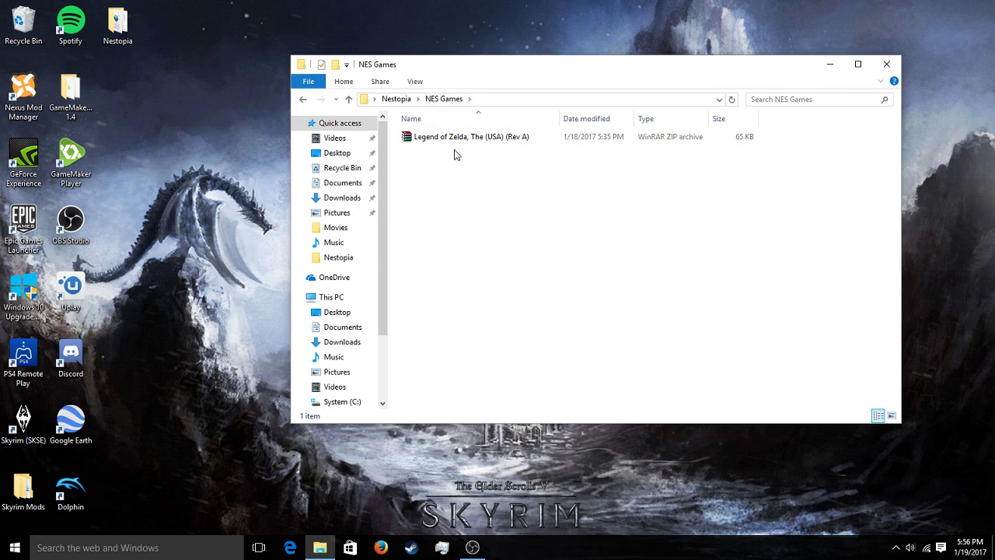
pyautogui.click(303, 98)
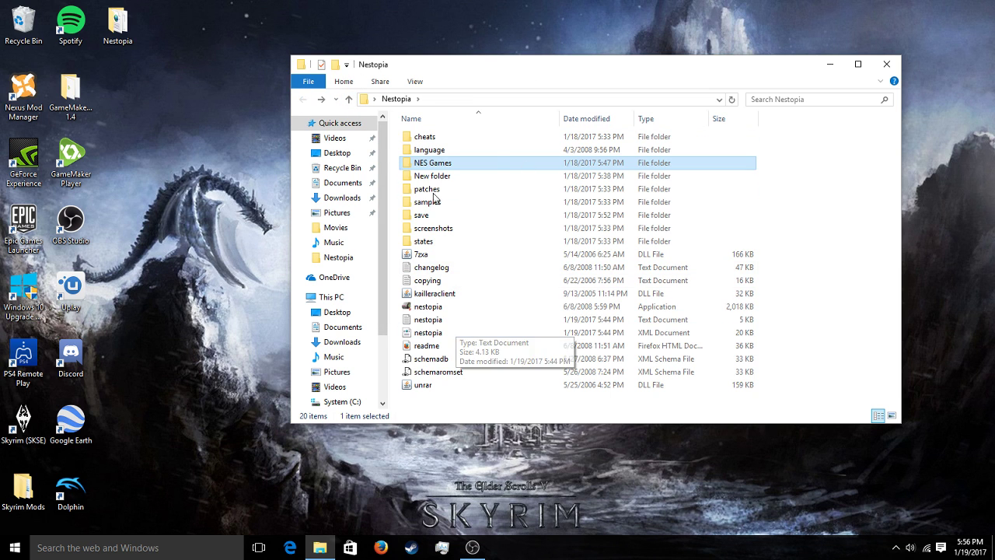
pyautogui.doubleClick(444, 310)
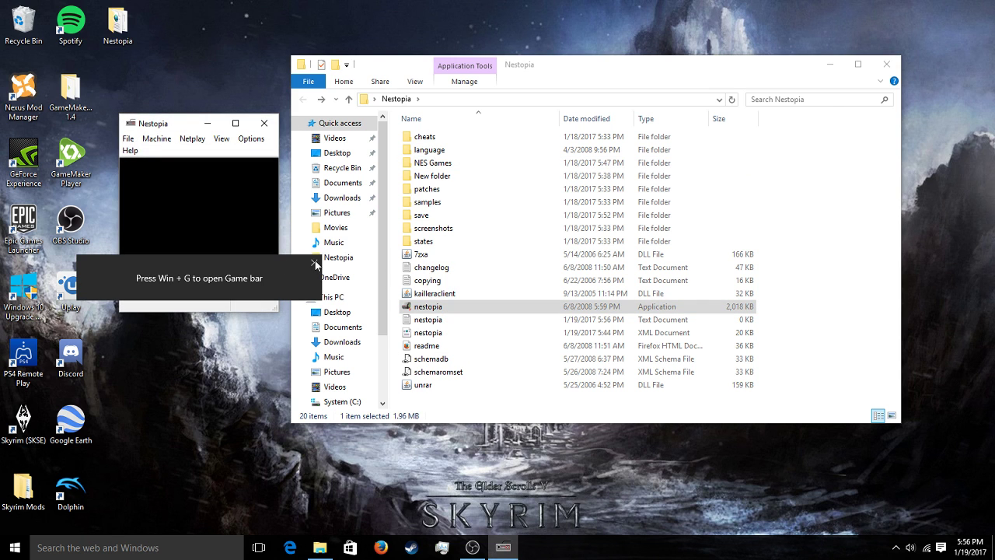
pyautogui.click(314, 264)
pyautogui.click(127, 139)
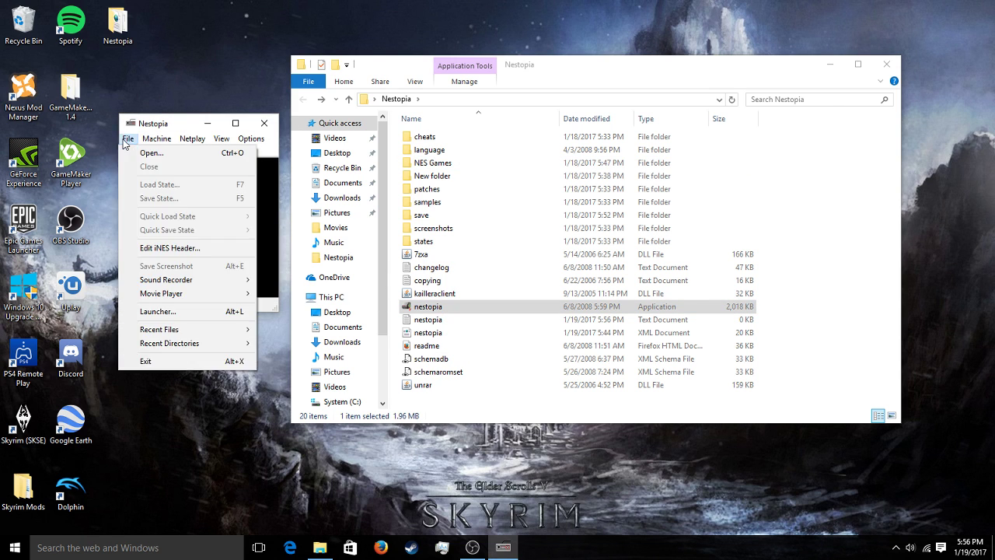
pyautogui.moveTo(158, 138)
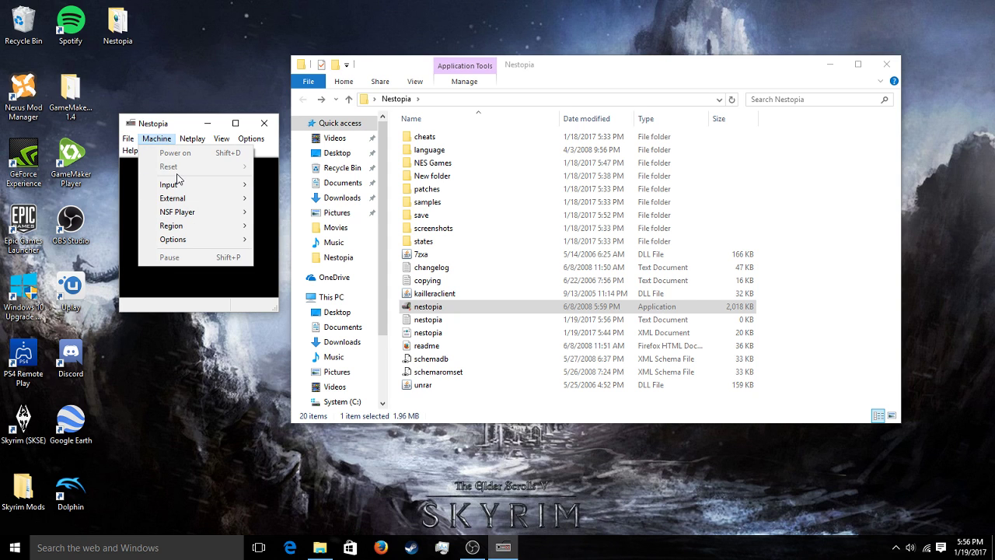
pyautogui.moveTo(182, 184)
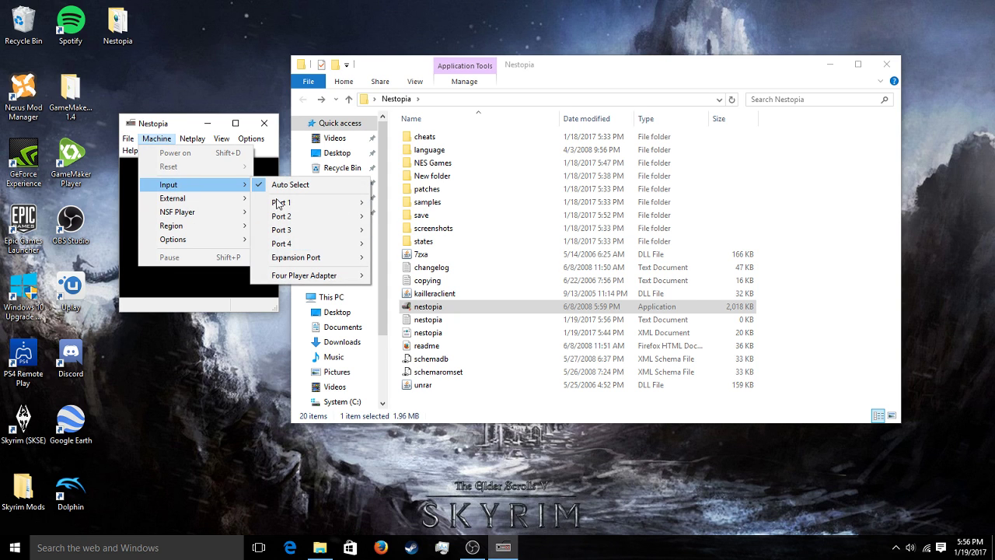
pyautogui.moveTo(251, 138)
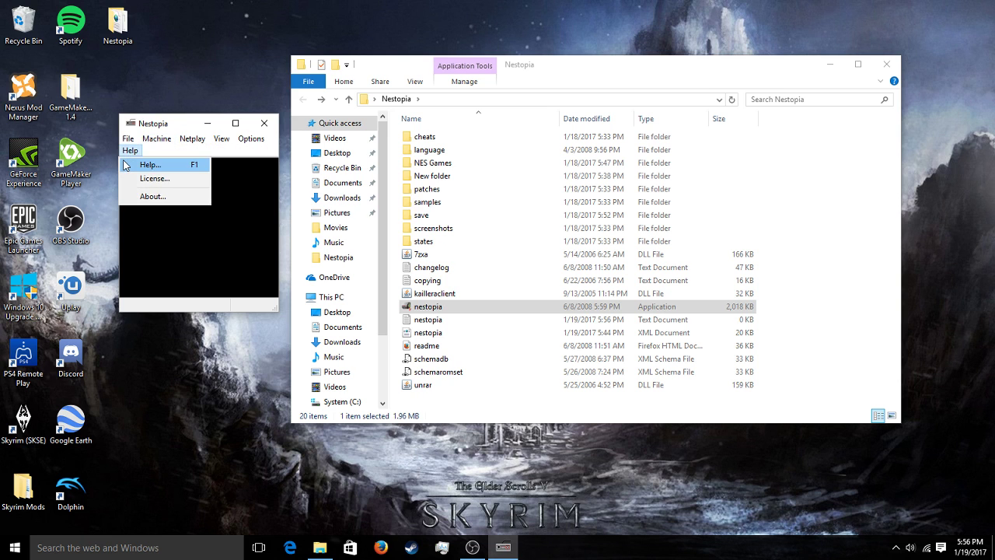
pyautogui.moveTo(128, 139)
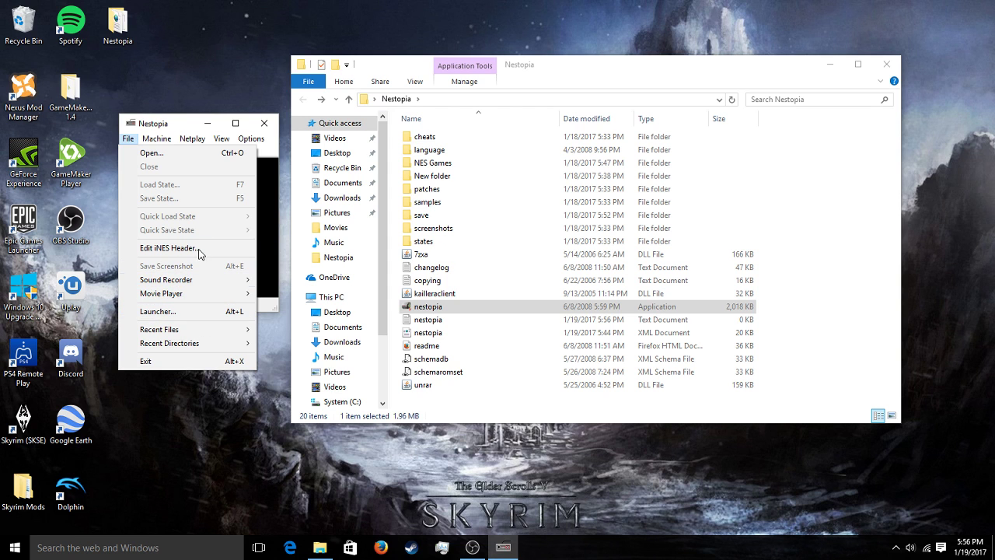
pyautogui.moveTo(208, 280)
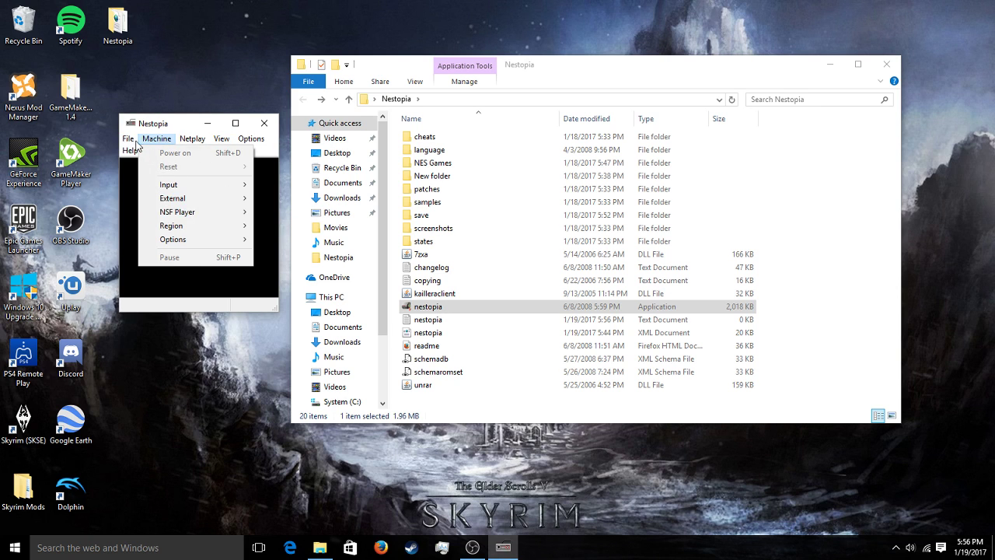
# - Open 'Legend of Zelda, The (USA) (Rev A)' from NES Games via File > Open
pyautogui.click(148, 154)
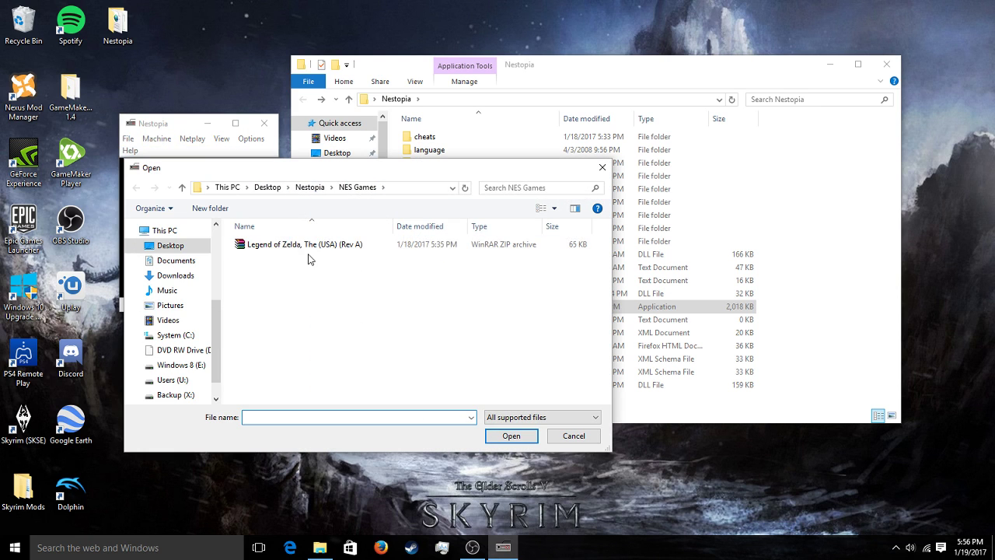
pyautogui.click(305, 245)
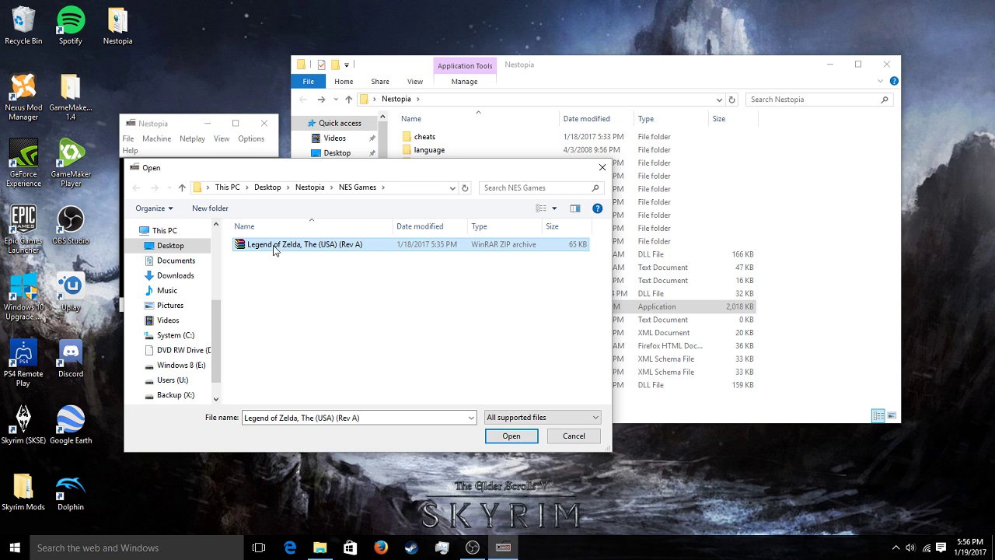
pyautogui.click(511, 437)
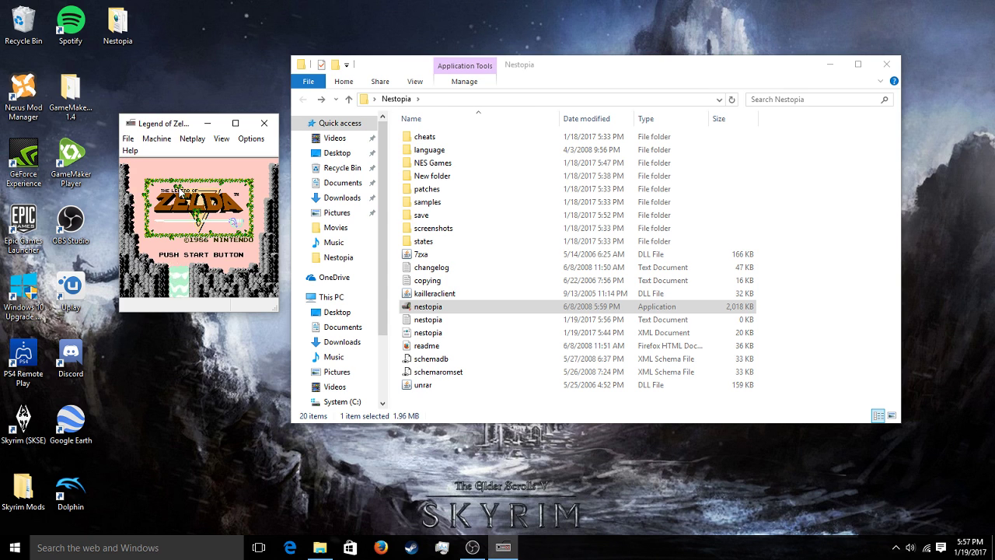
# - Press Start past the title screen, then walk Link north, east and up across overworld screens
pyautogui.press('Return')
pyautogui.press('Return')
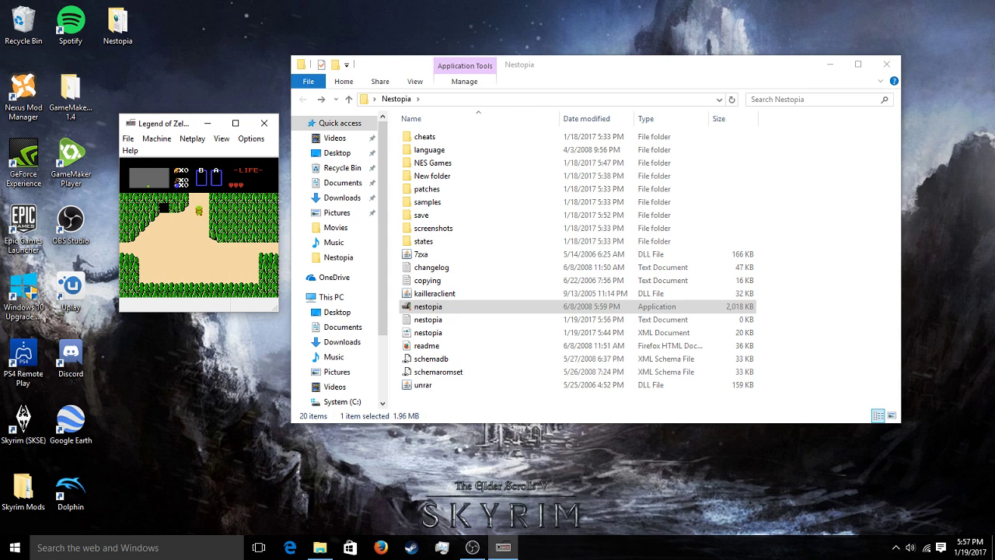
pyautogui.press('Up')
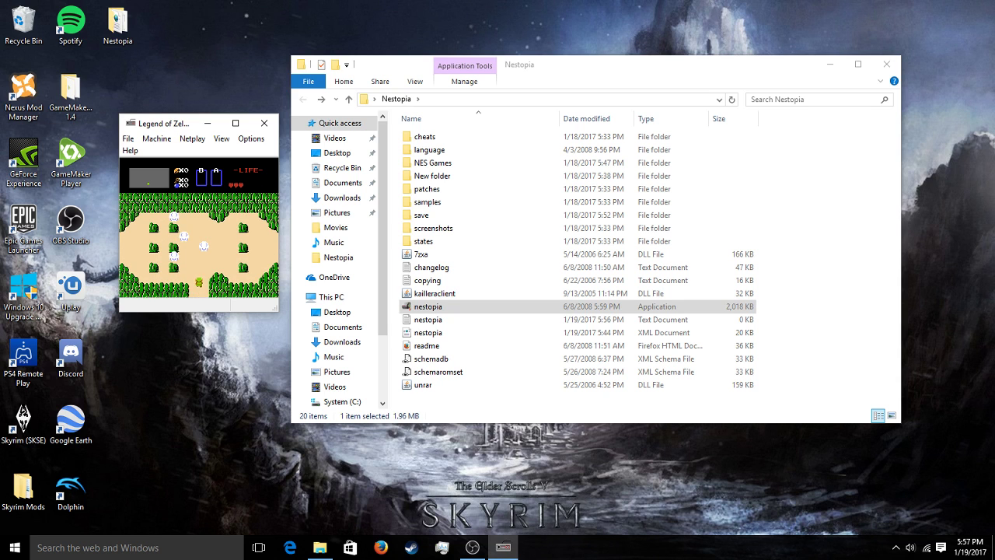
pyautogui.press('Left')
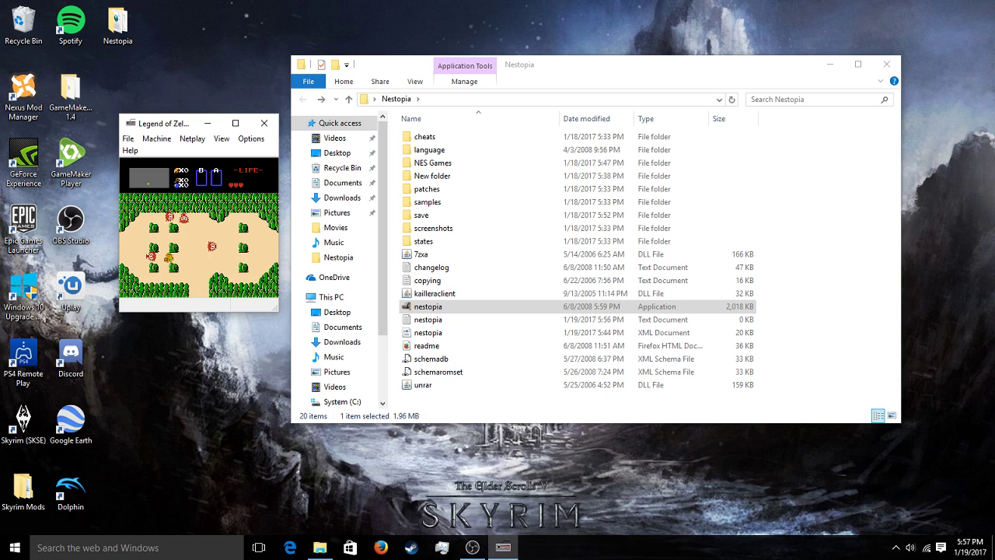
pyautogui.press('Right')
pyautogui.press('Down')
pyautogui.press('Down')
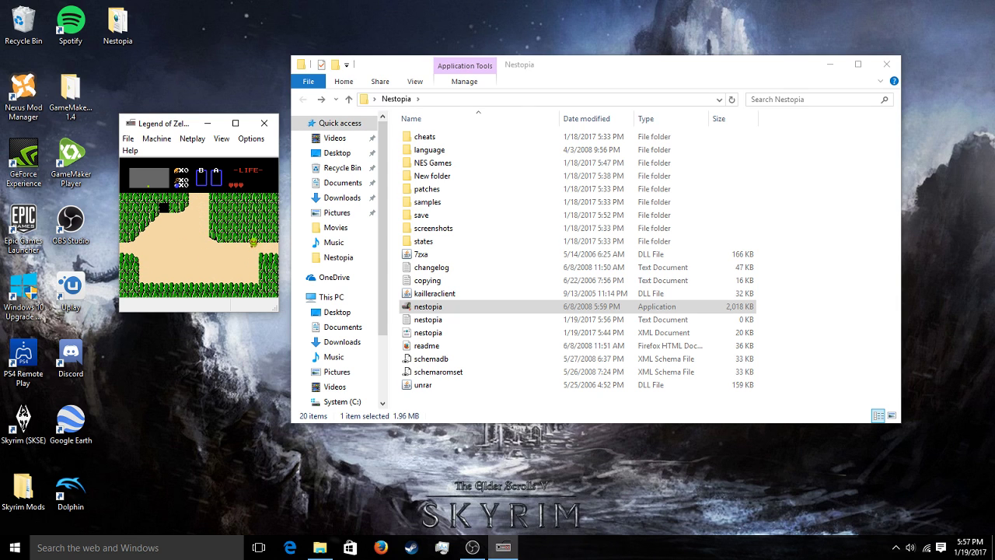
pyautogui.press('Right')
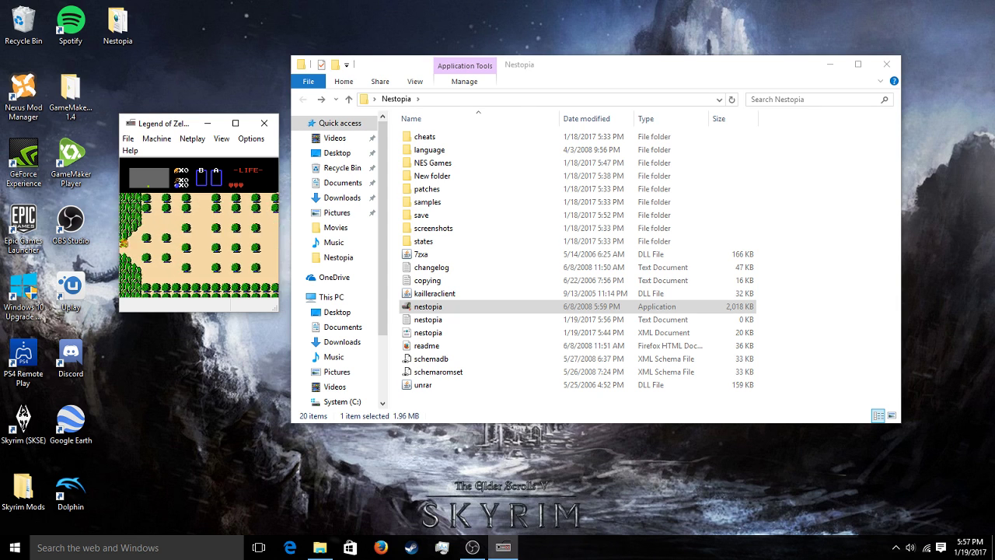
pyautogui.press('Right')
pyautogui.press('Up')
pyautogui.press('Up')
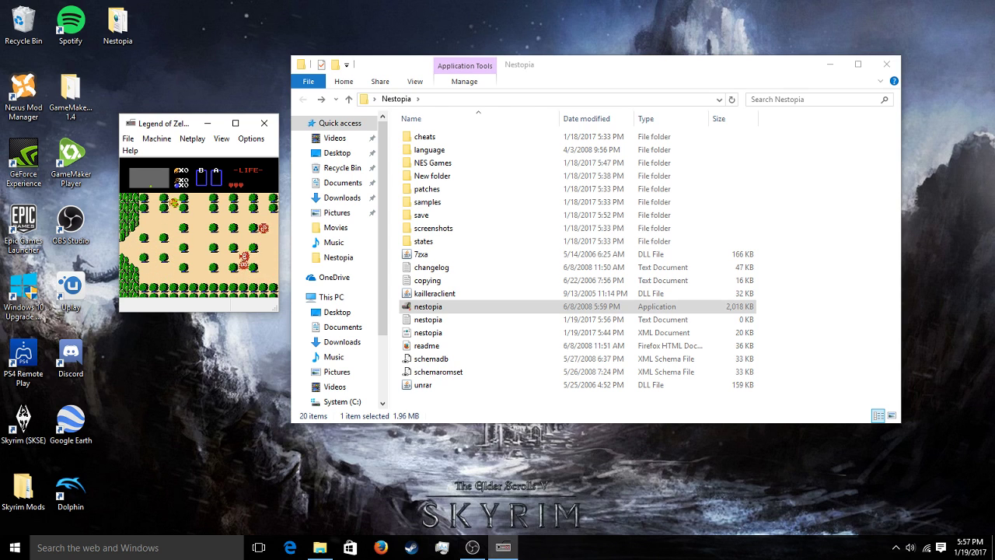
pyautogui.press('Up')
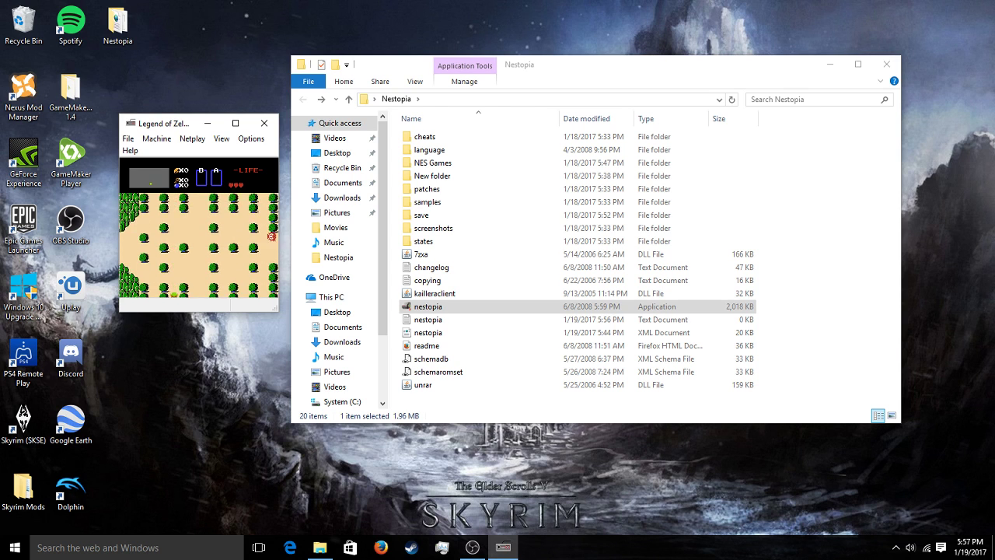
# - Exit Nestopia, confirming Yes, then close the Nestopia folder window
pyautogui.click(264, 123)
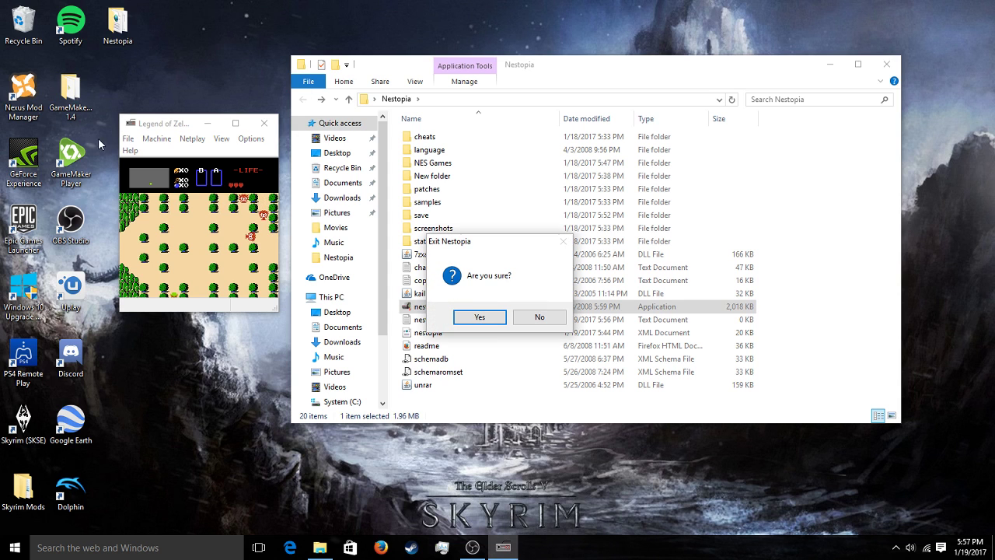
pyautogui.click(480, 317)
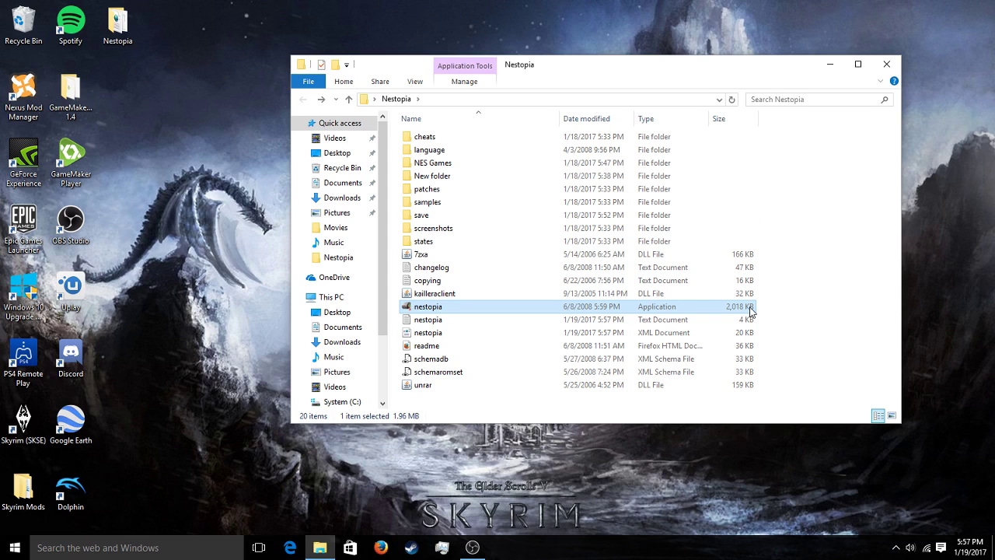
pyautogui.click(886, 64)
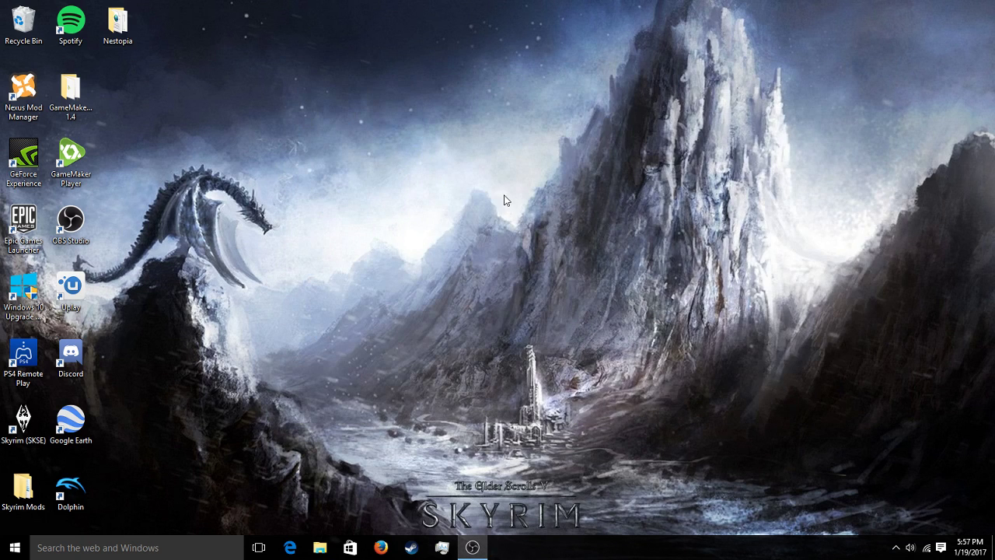